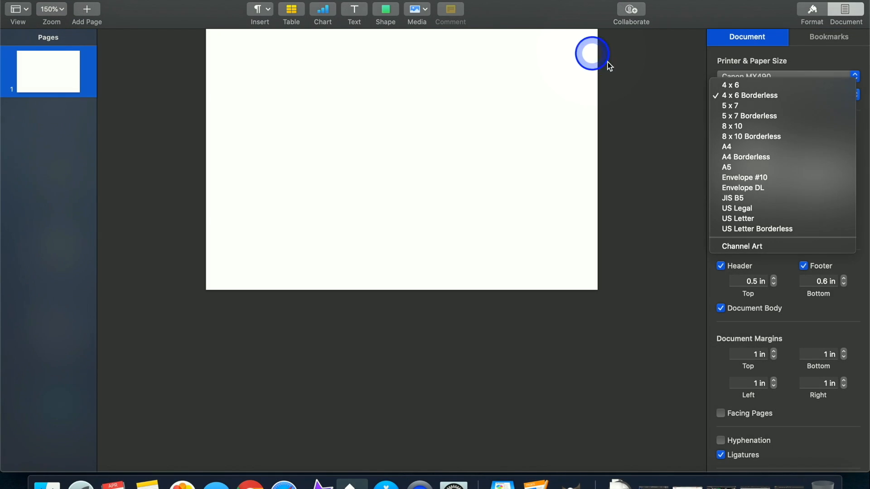
Set the document's paper size to 4 x 6
click(597, 89)
click(752, 100)
click(748, 94)
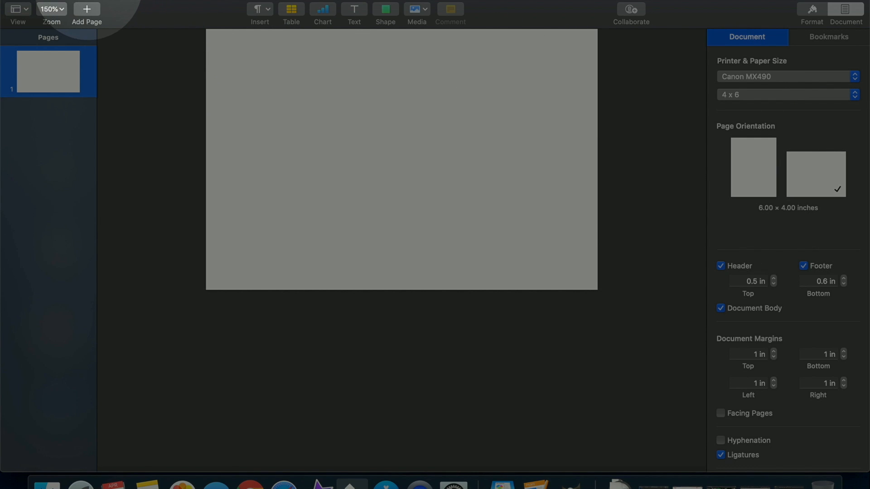
In Page Setup, change the Bottle Labels custom paper size to 6 in wide and 4 in high
click(72, 0)
click(105, 221)
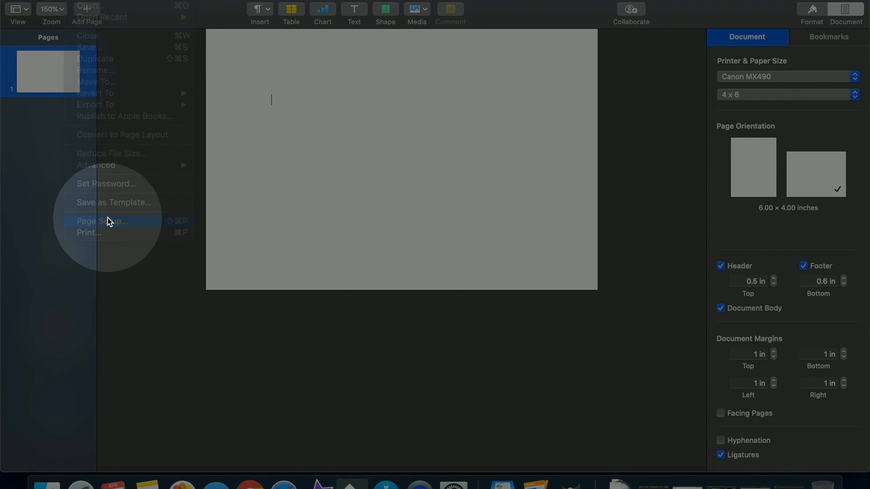
click(460, 82)
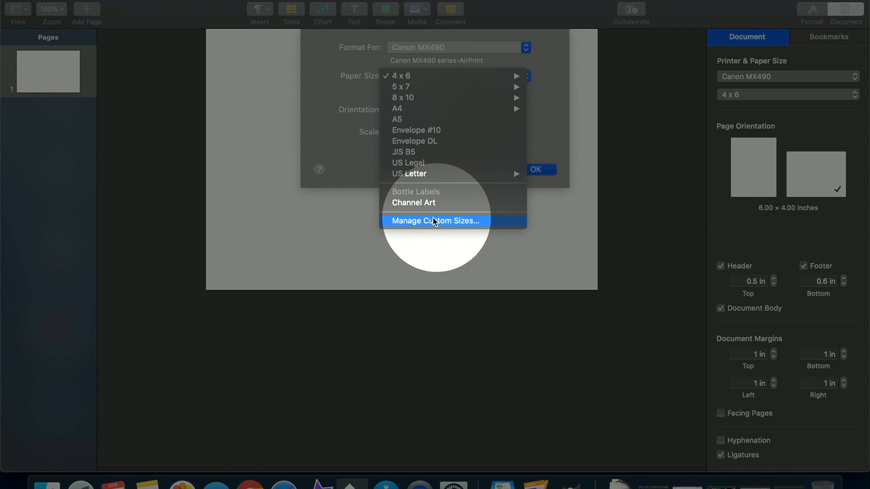
click(438, 222)
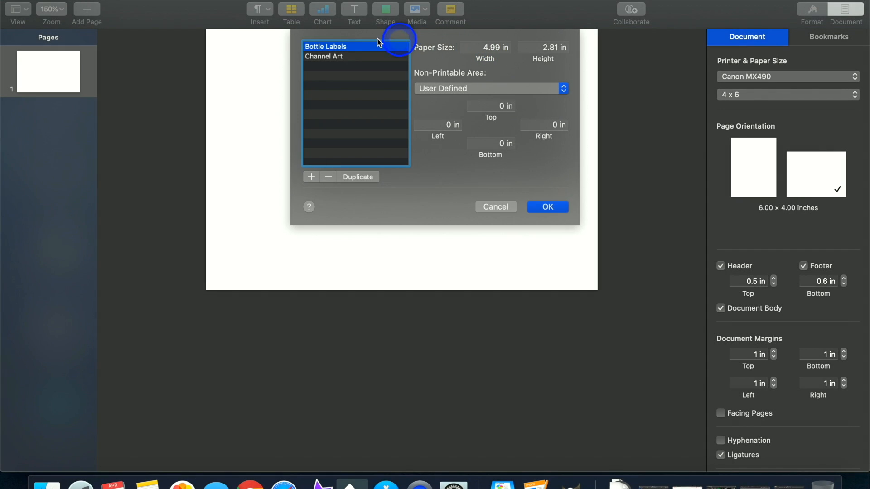
right_click(494, 49)
key(Escape)
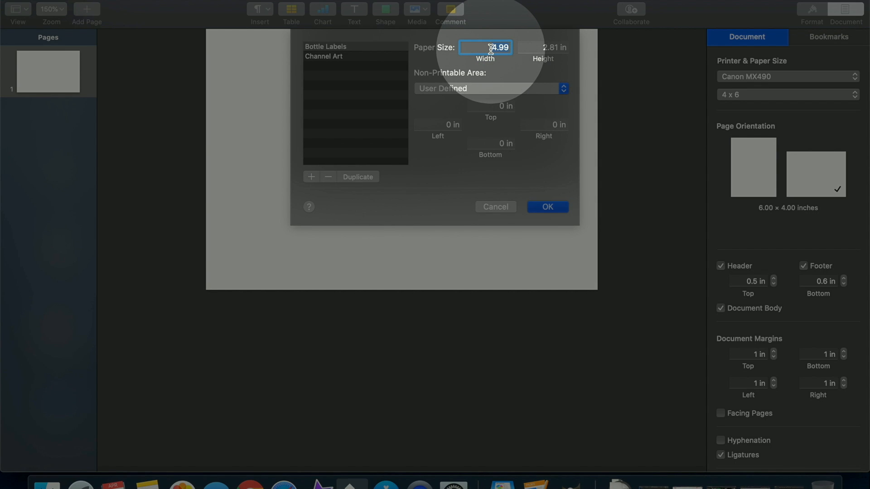
text(6)
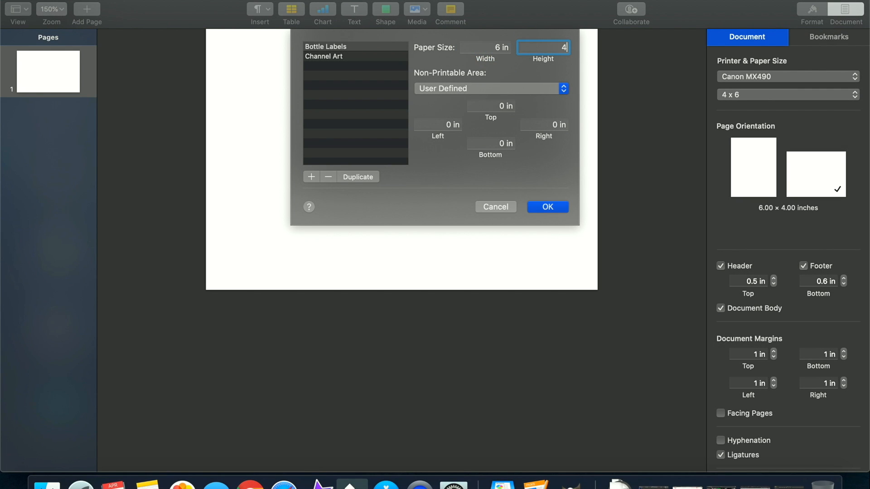
click(545, 207)
key(Return)
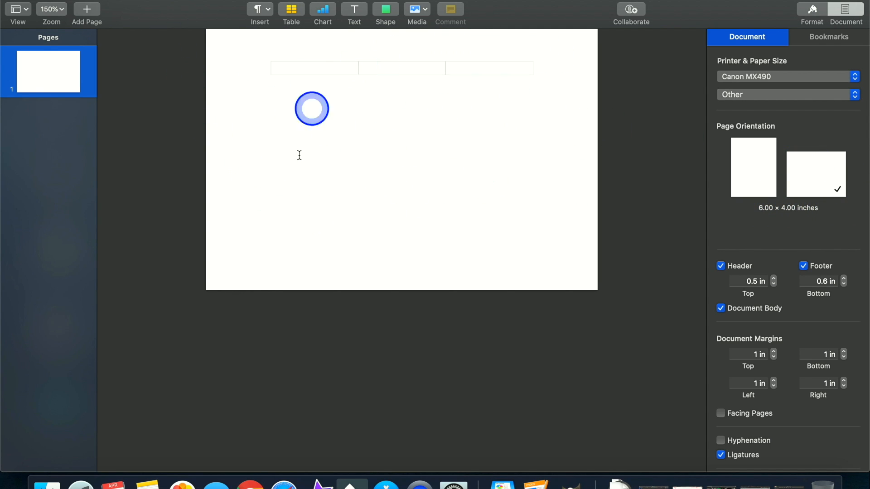
Add a square shape and stretch it to 6 by 4 in so that it covers the whole page
click(268, 13)
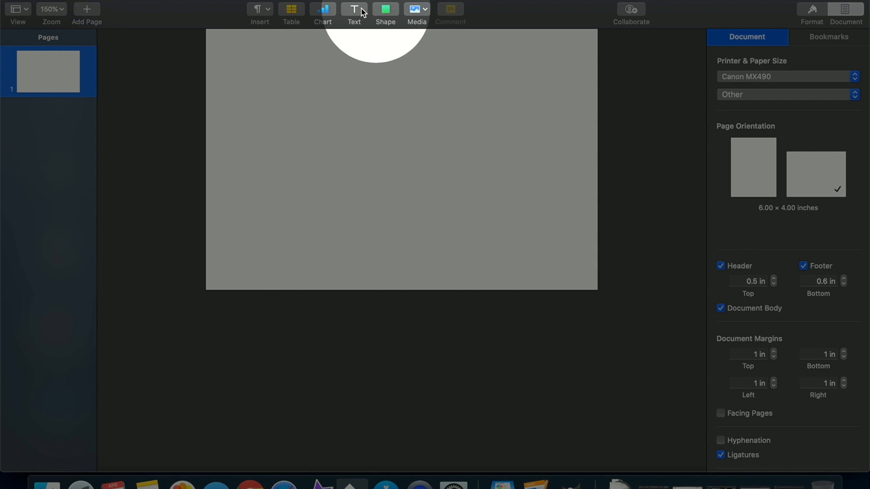
click(390, 13)
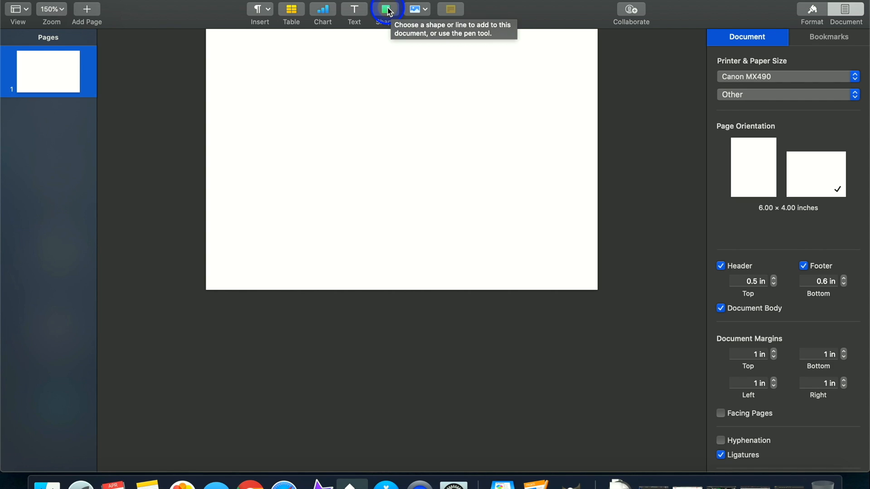
click(382, 107)
drag(405, 146, 255, 68)
drag(296, 120, 592, 291)
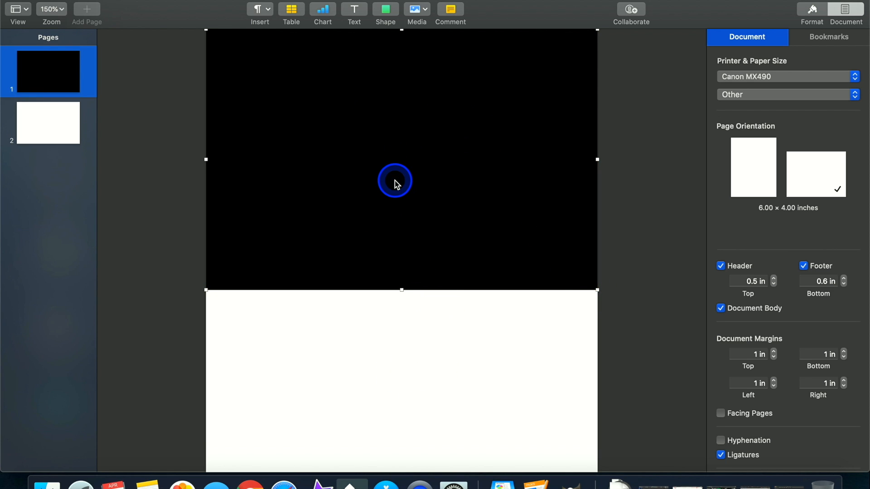
right_click(398, 125)
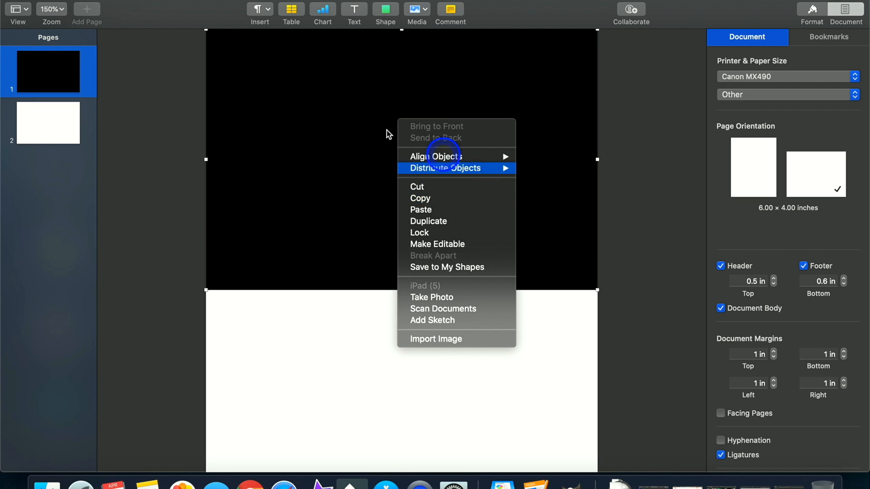
right_click(352, 135)
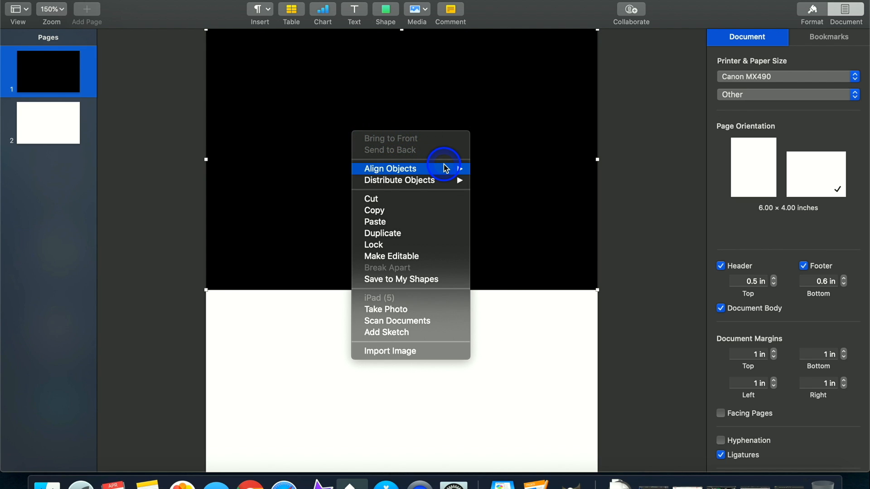
click(454, 235)
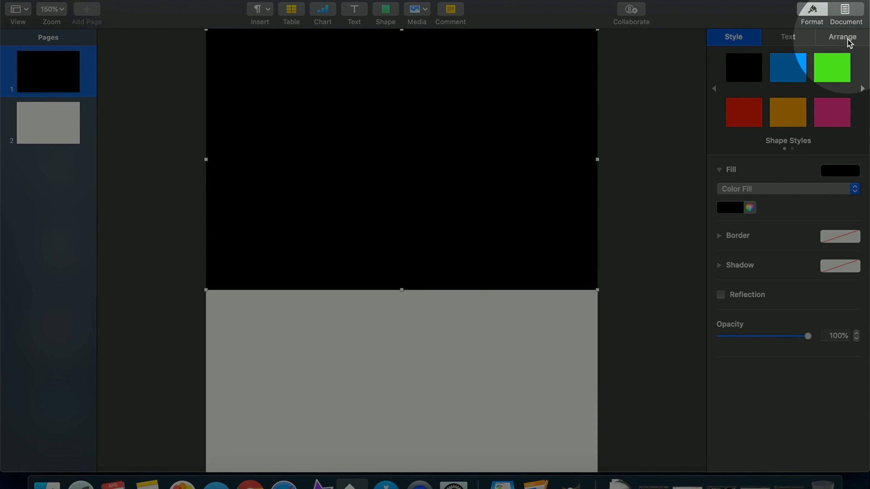
Set the text wrap of the page-covering shape to None
click(848, 40)
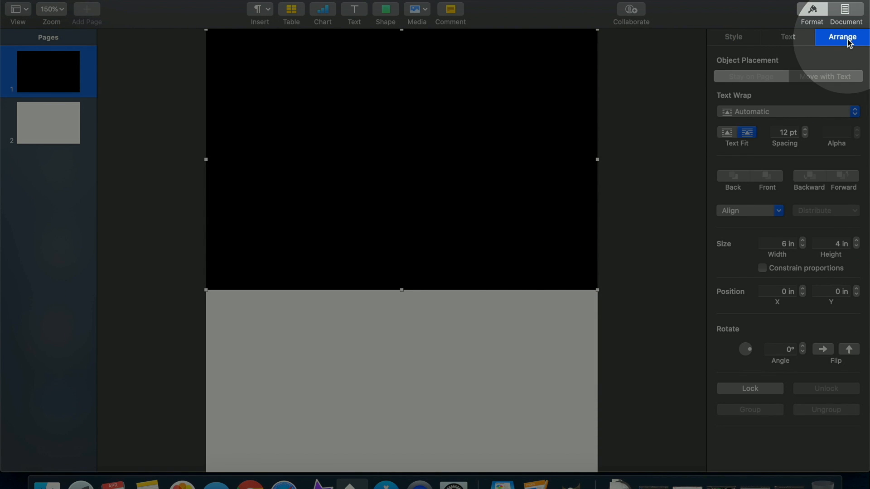
click(746, 112)
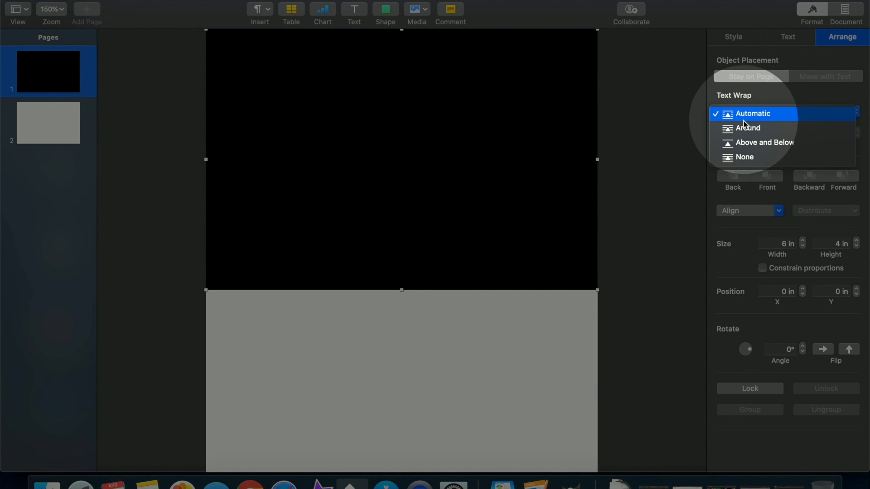
click(745, 157)
click(480, 264)
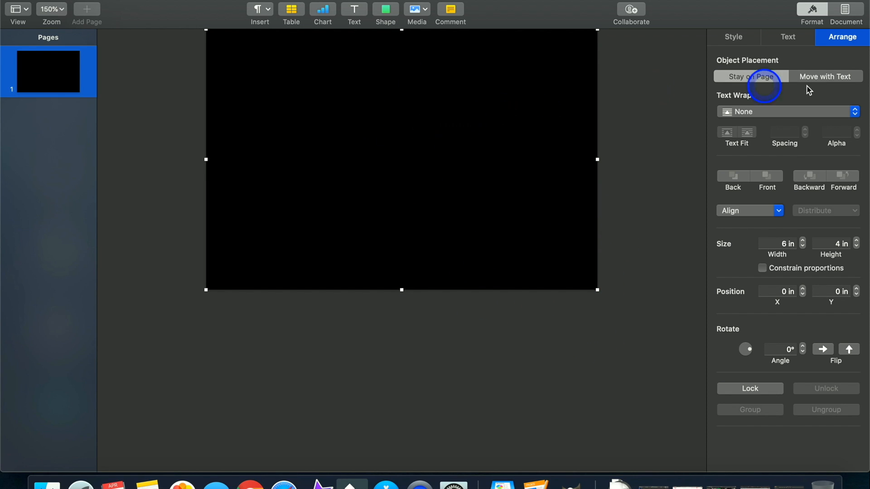
Try several shape style colours on the background rectangle and apply the blue one
click(776, 35)
click(733, 37)
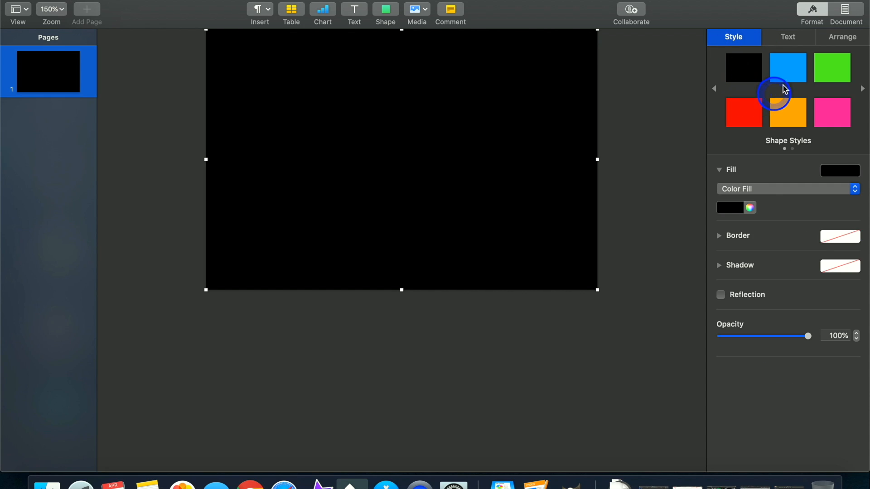
click(788, 67)
click(751, 123)
click(787, 119)
click(830, 71)
click(798, 78)
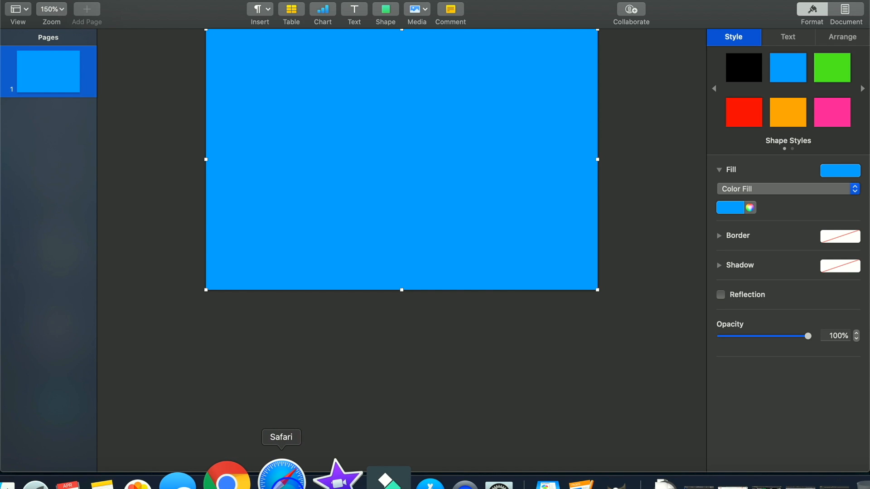
Switch to Safari and search Google for "The Last Coat"
click(292, 478)
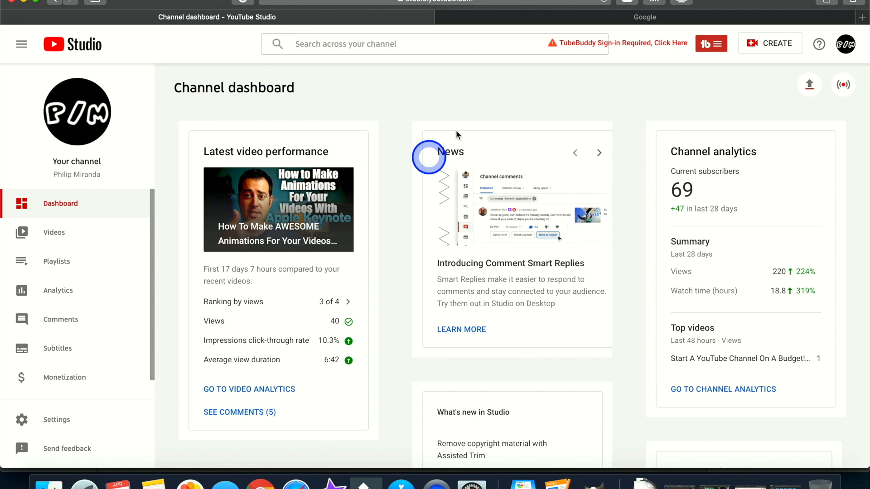
click(648, 20)
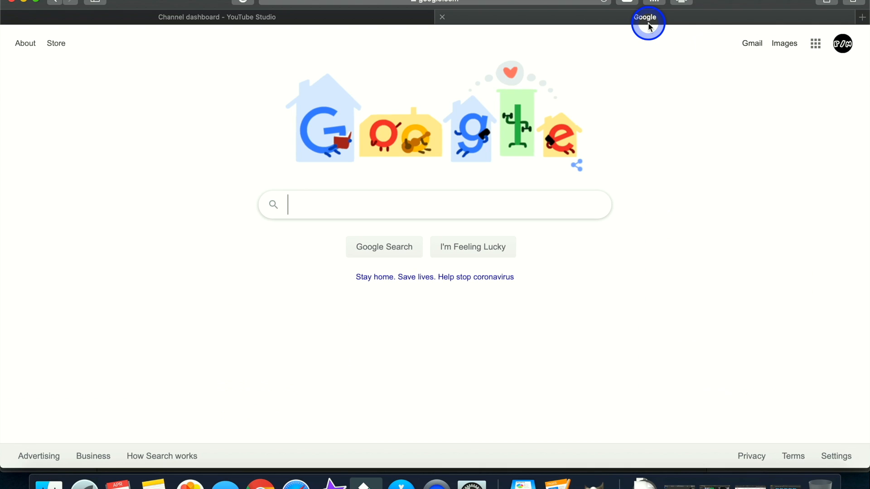
click(410, 205)
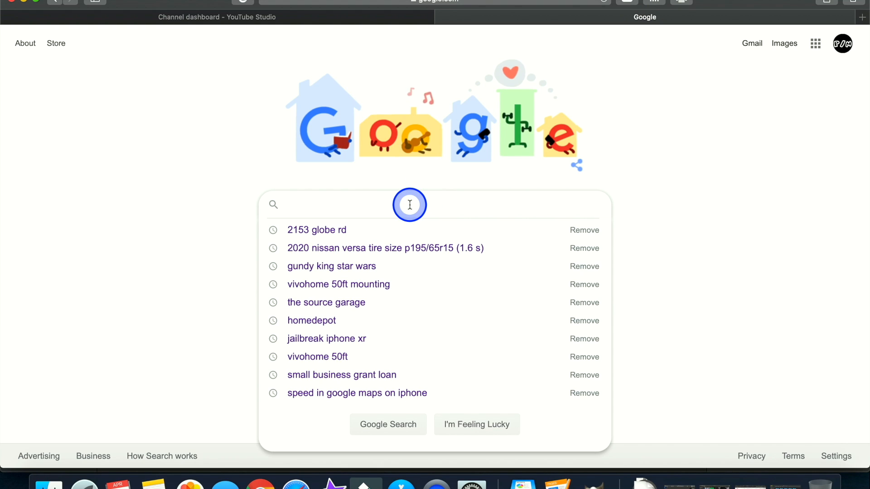
text(The Las)
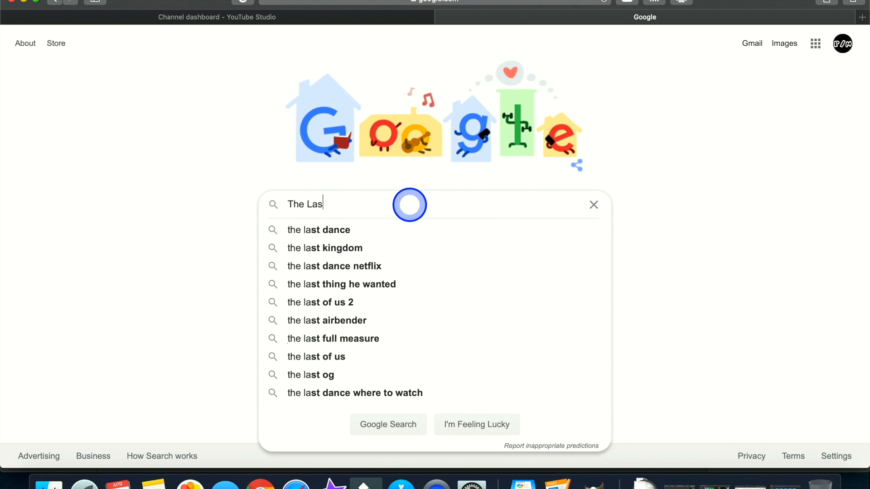
text(t Coat)
key(Return)
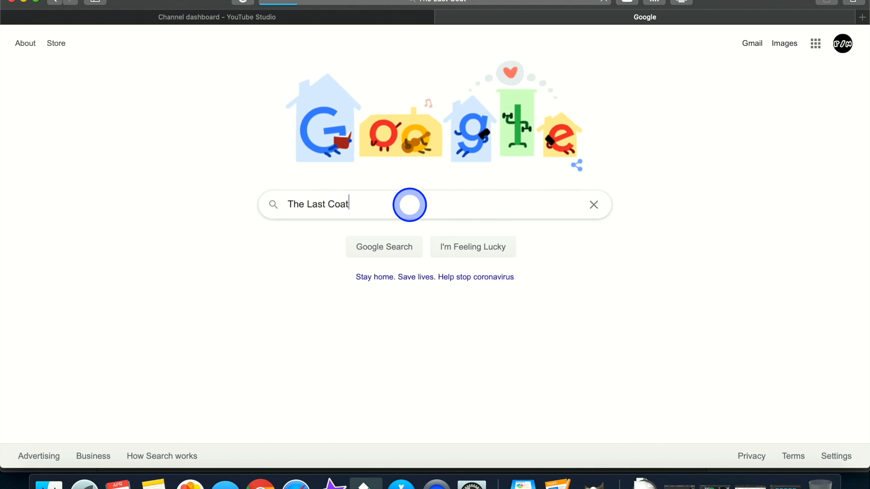
Refine the Google search to "The Last Coat logo transparent png"
click(216, 45)
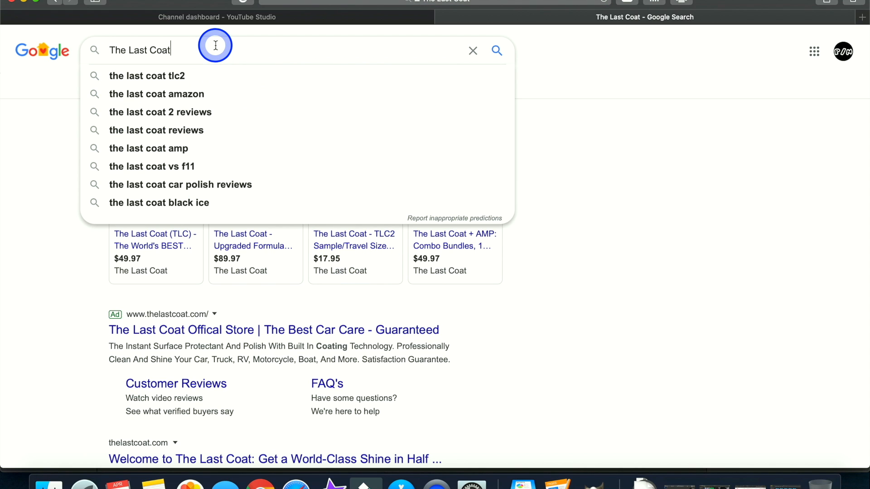
text(logo)
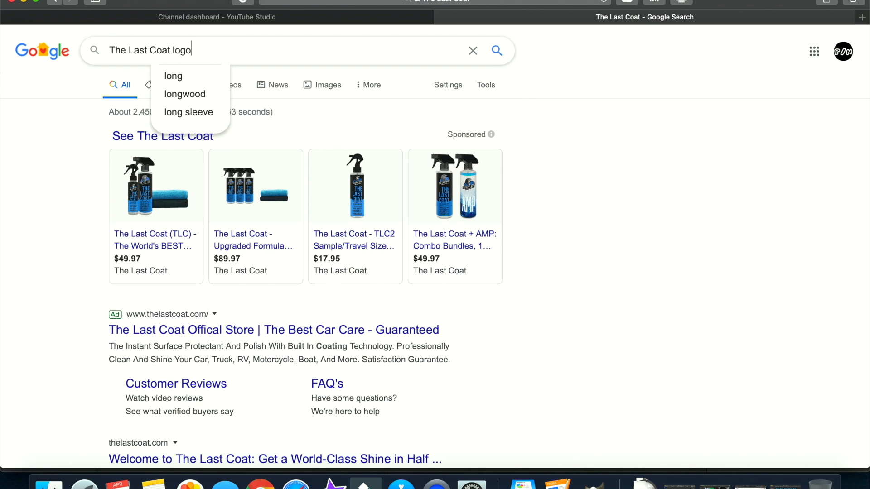
text( tran)
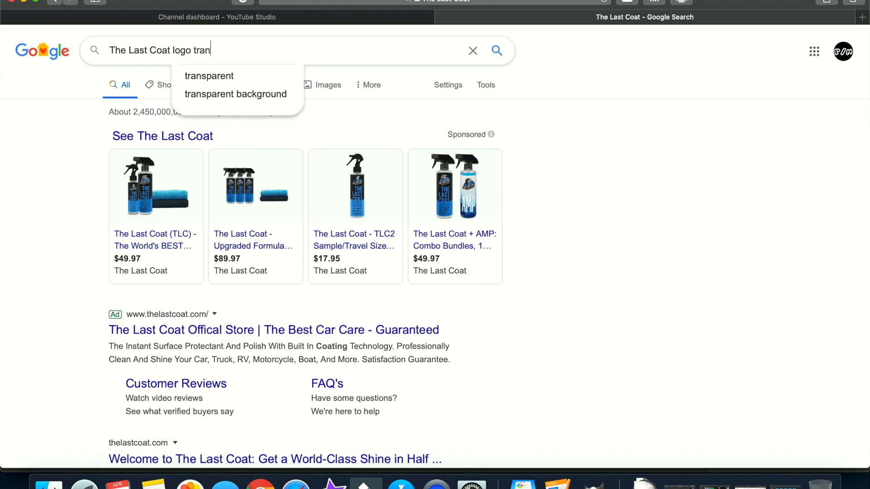
text(sparent p)
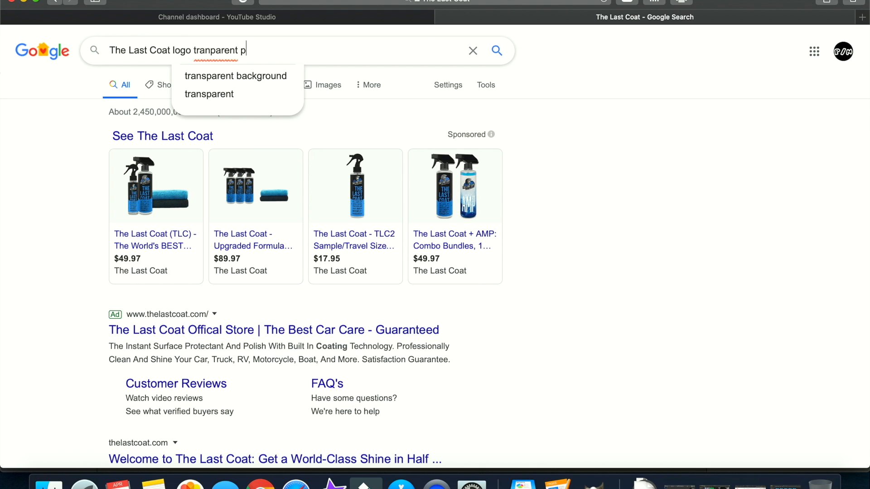
text(ng)
right_click(195, 45)
click(218, 47)
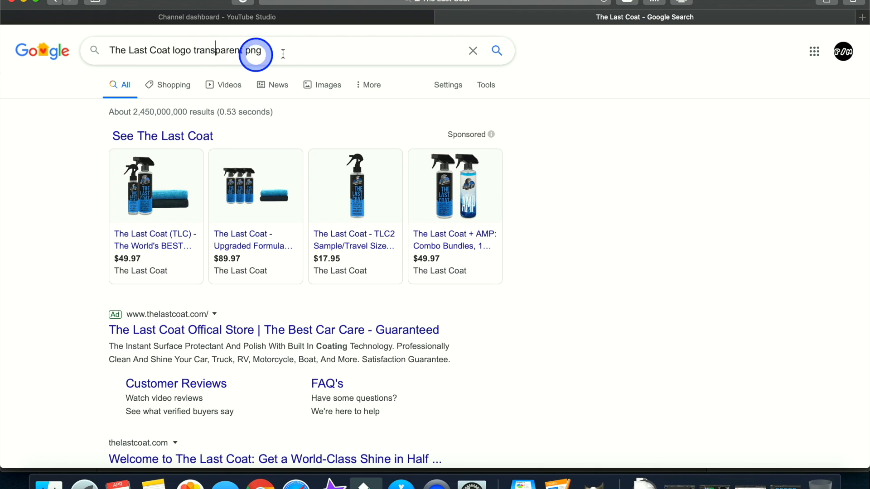
key(Return)
Compare the Last Coat logo image results and open the thelastcoat.com source page of the wide transparent logo
click(239, 216)
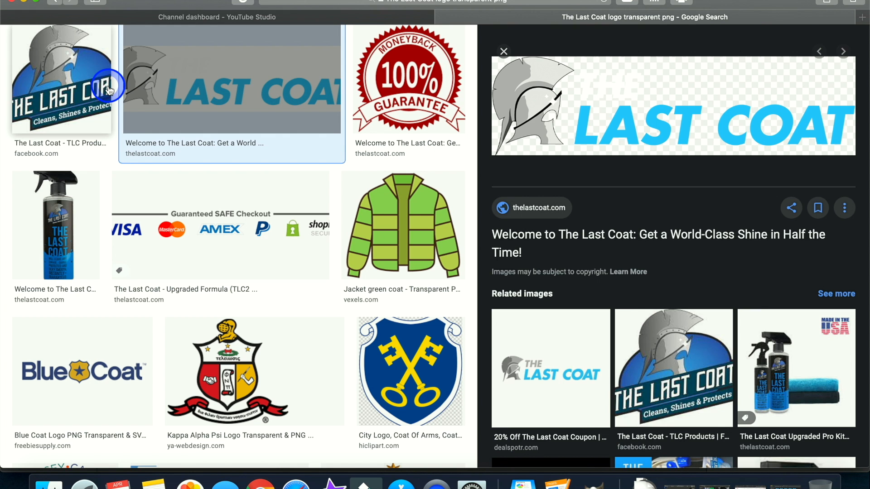
click(111, 81)
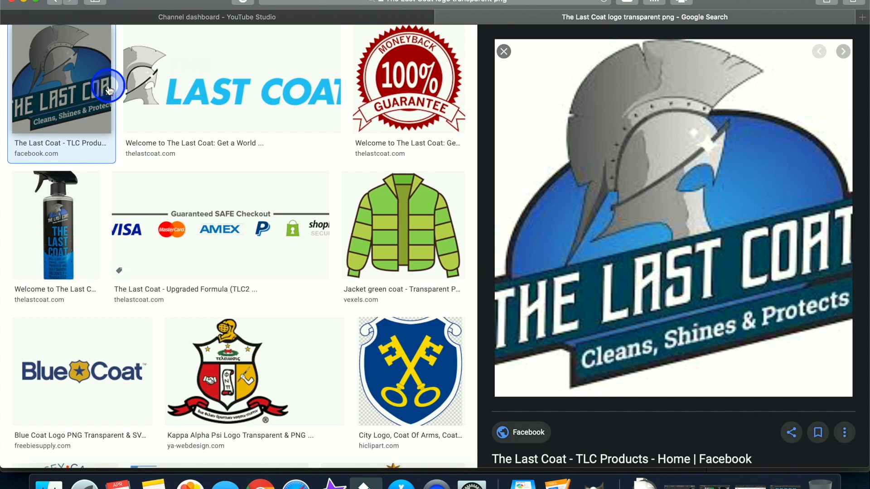
click(204, 94)
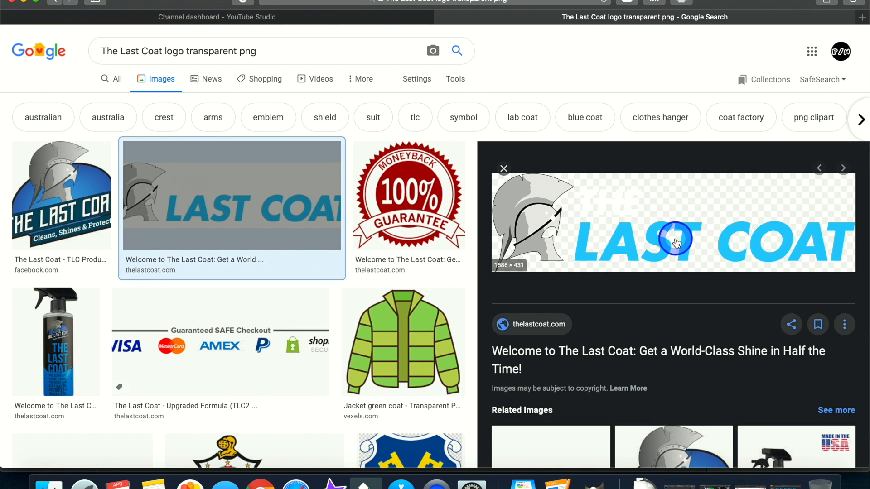
click(619, 245)
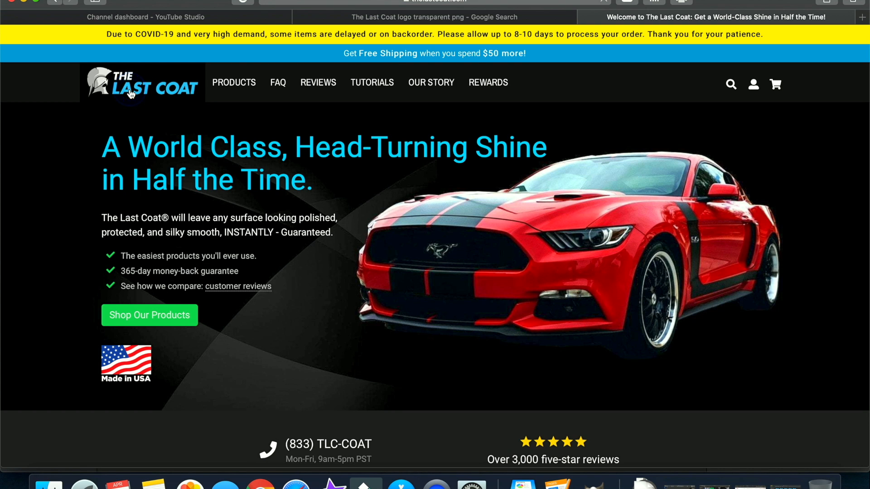
Save the site's header logo image as logo-dark on the Desktop
right_click(131, 93)
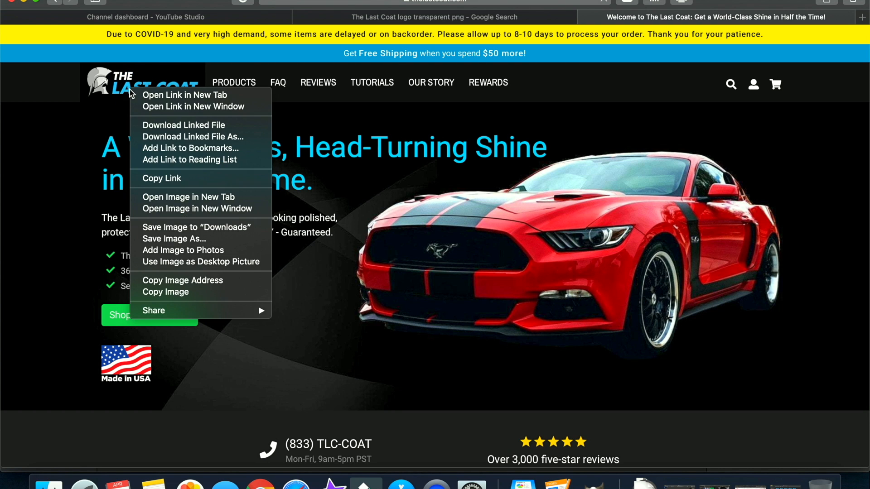
click(204, 239)
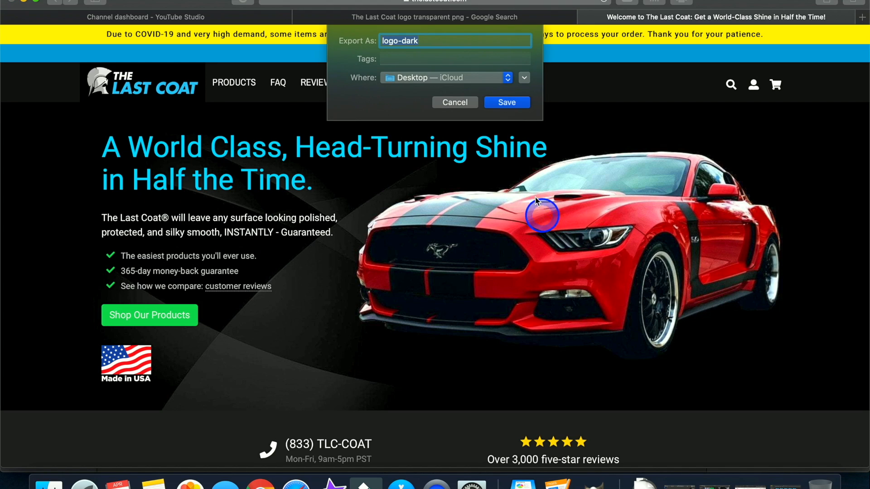
click(507, 102)
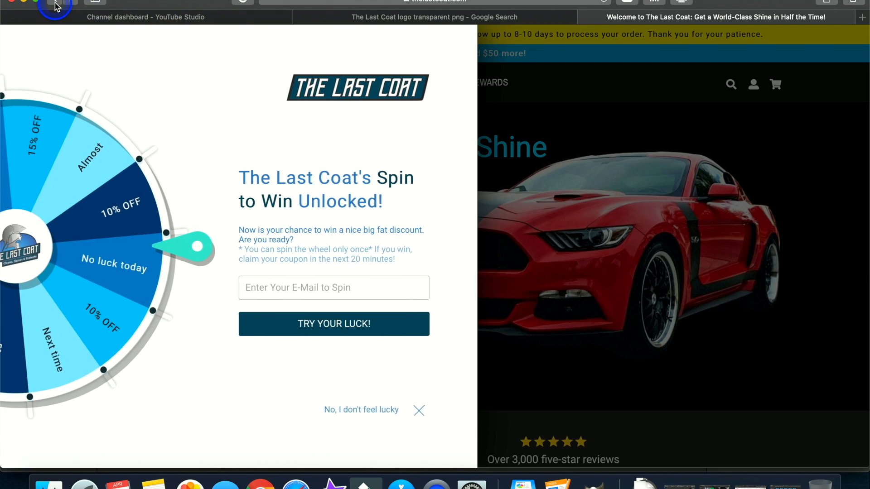
Close the site page and save the Facebook helmet logo from the image results as Last Coat on the Desktop
key(super+w)
click(68, 195)
right_click(629, 175)
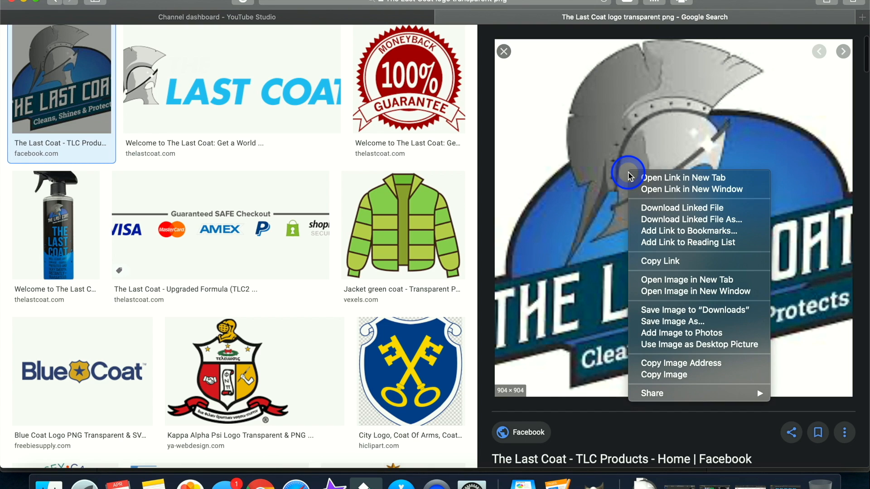
click(672, 321)
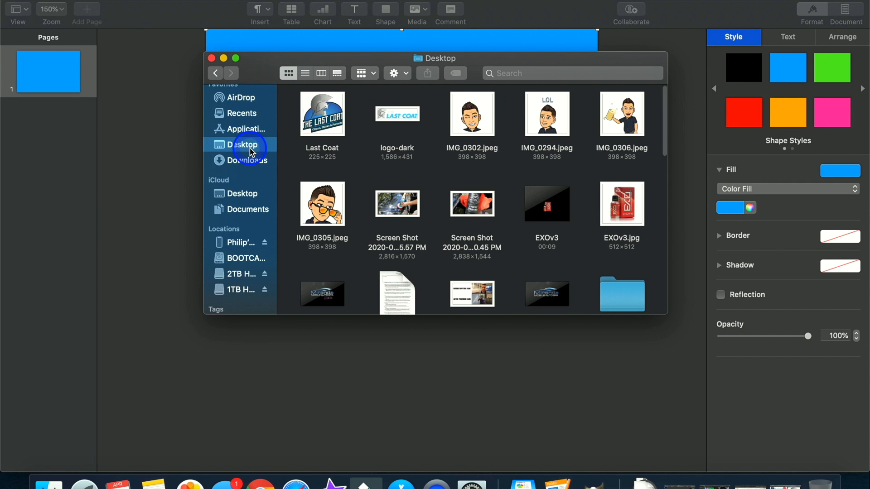
Place the logo-dark image on the label page and send a black 6 × 4 in rectangle behind it as background
click(387, 121)
drag(401, 119, 410, 157)
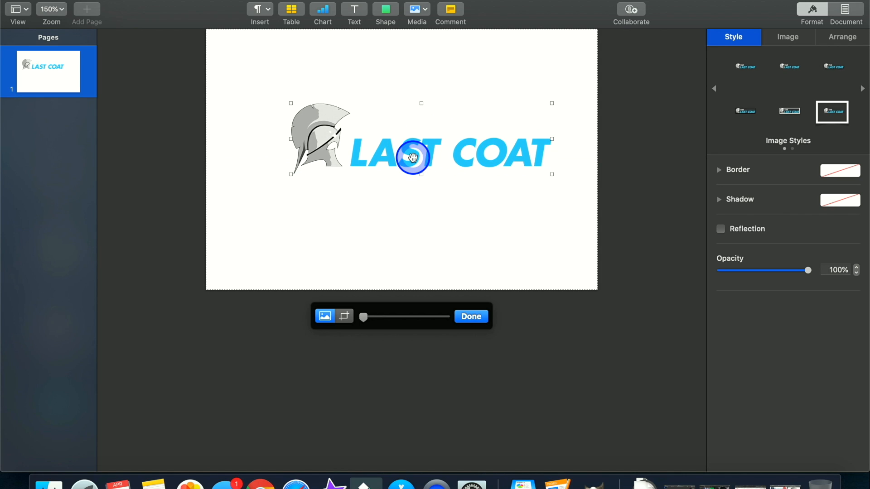
click(478, 316)
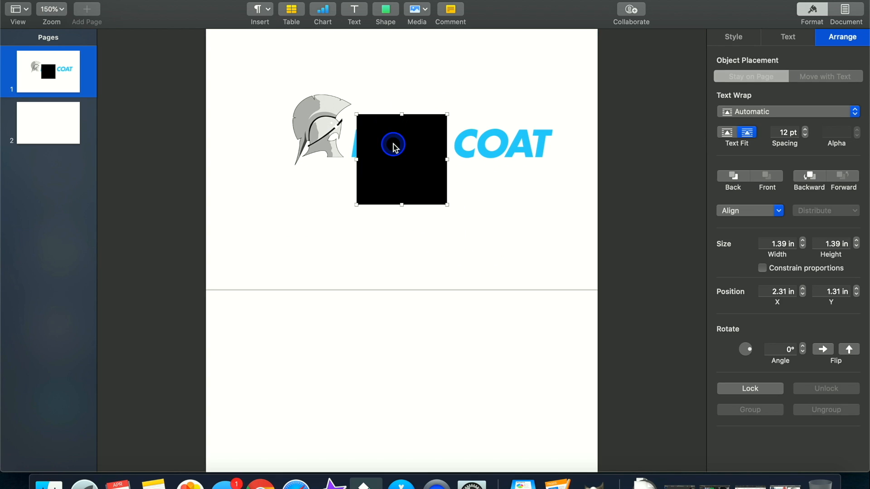
drag(394, 147, 243, 60)
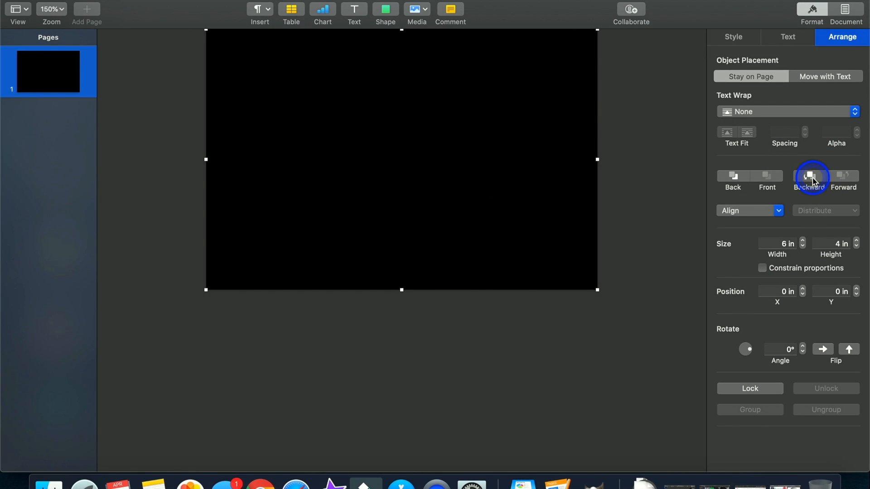
click(811, 178)
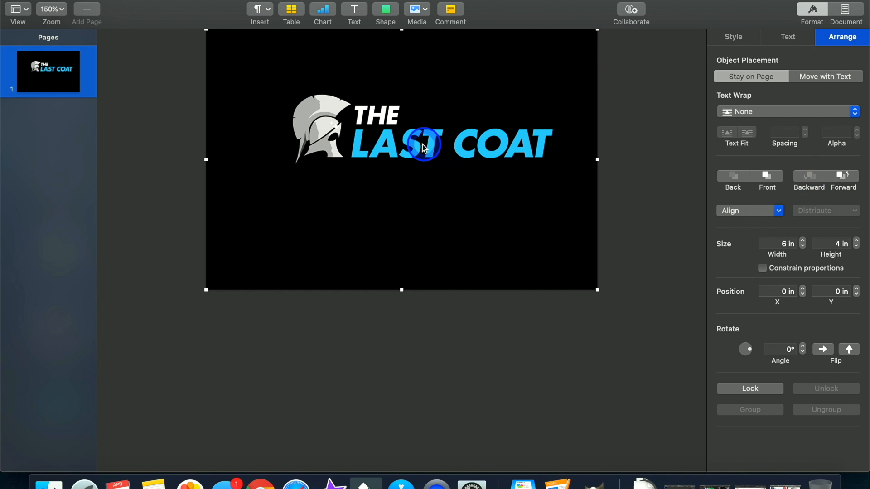
Enlarge the wide The Last Coat logo image to about 7.59 × 5.06 in and center its artwork on the black page
drag(384, 124, 348, 140)
click(615, 146)
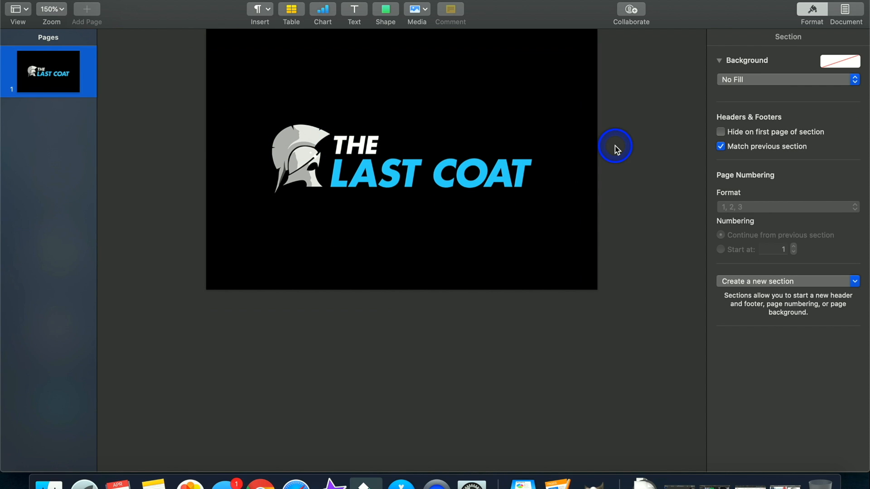
click(458, 168)
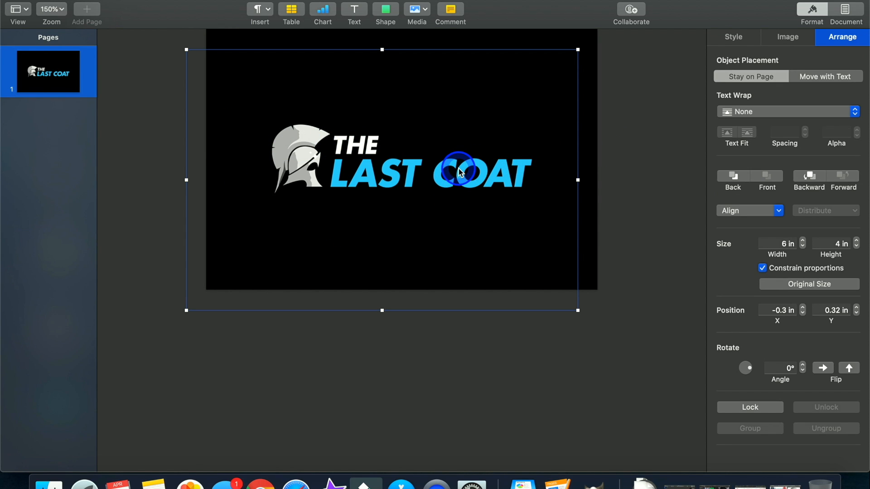
click(580, 311)
click(540, 268)
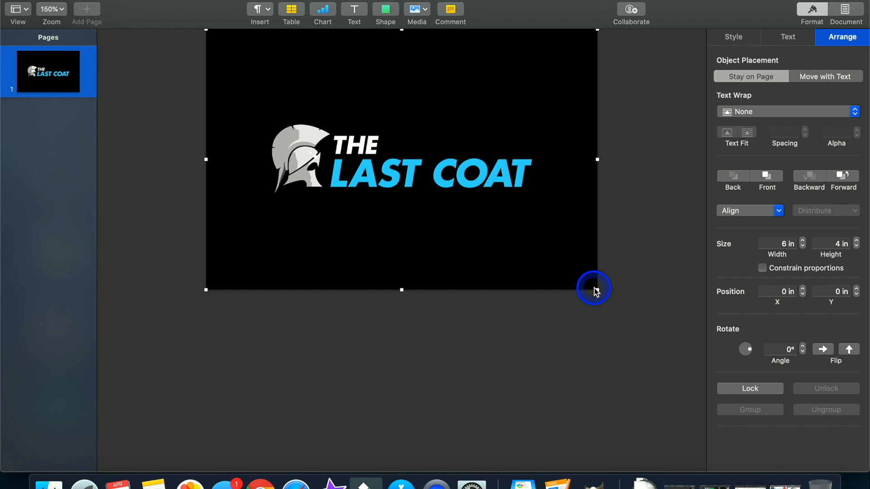
drag(593, 287, 674, 369)
drag(442, 188, 417, 171)
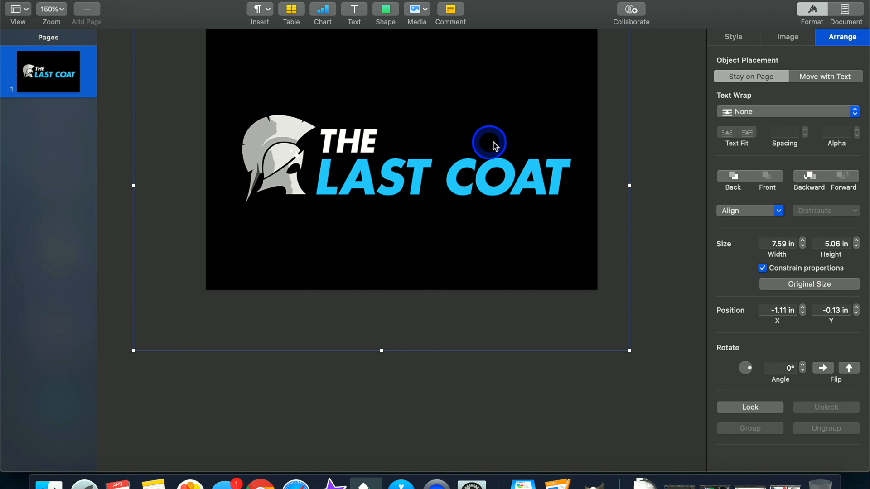
Delete the enlarged wide logo from the black label page
click(739, 40)
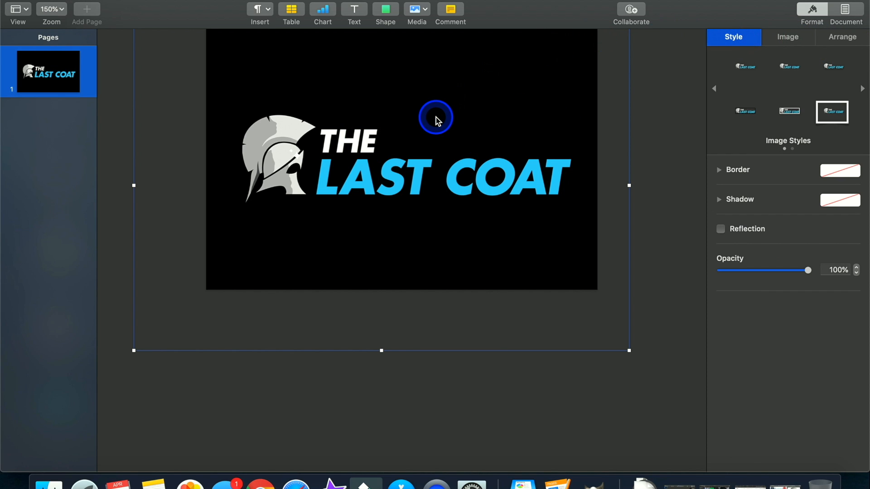
click(859, 16)
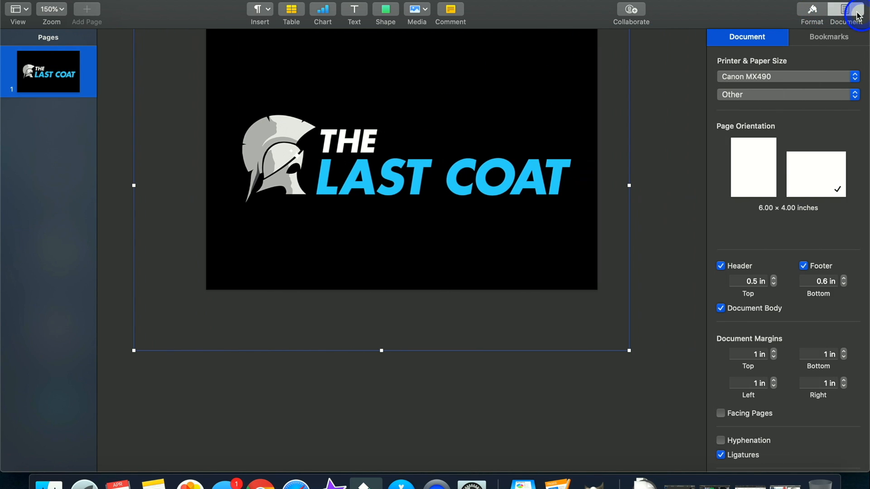
drag(725, 103, 637, 120)
drag(550, 126, 549, 174)
drag(344, 132, 375, 150)
key(BackSpace)
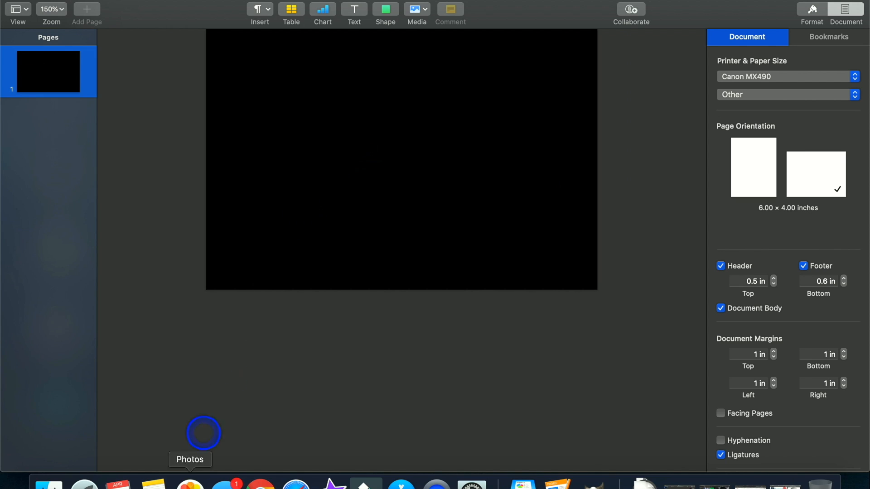
Place the Last Coat helmet logo from the Desktop on the page and shift it toward the page center
click(37, 480)
drag(297, 252, 408, 159)
click(452, 193)
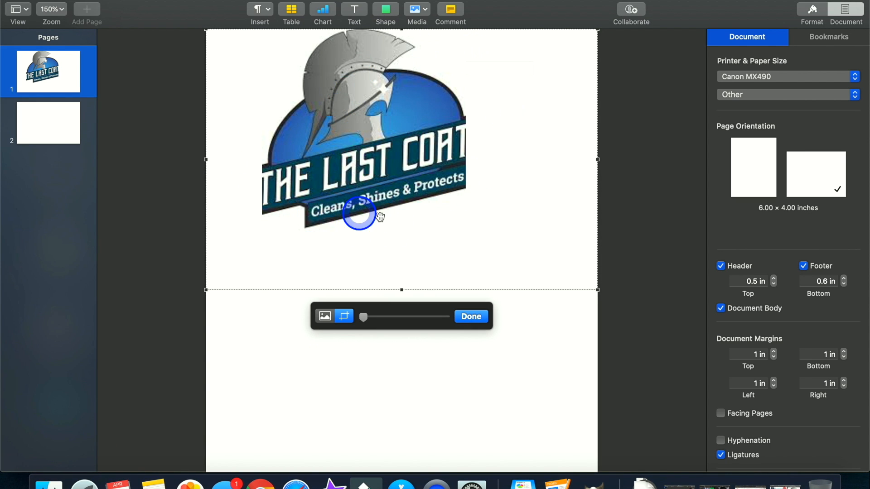
drag(364, 94, 408, 132)
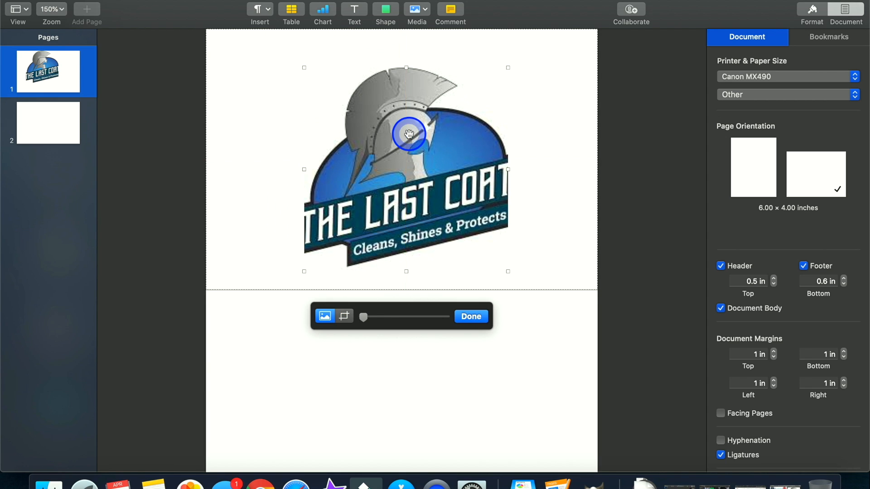
Set the helmet logo's text wrap to None and center the image on the page
click(840, 11)
click(812, 9)
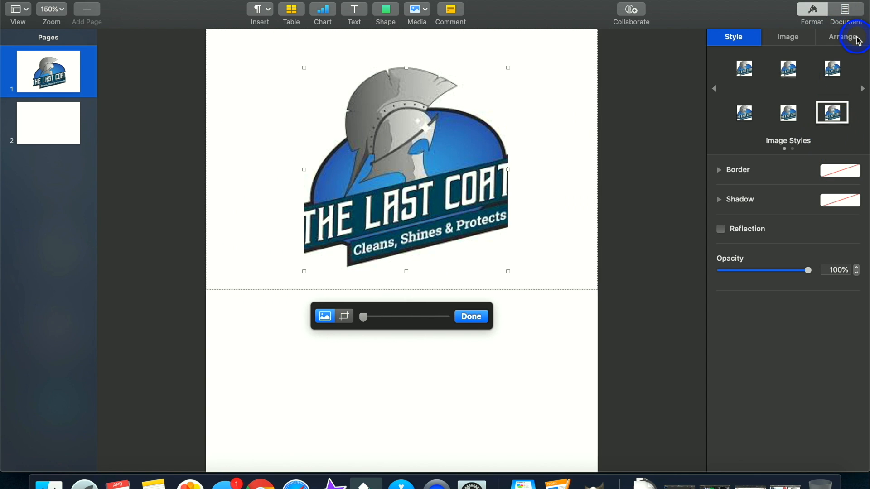
click(847, 41)
click(761, 115)
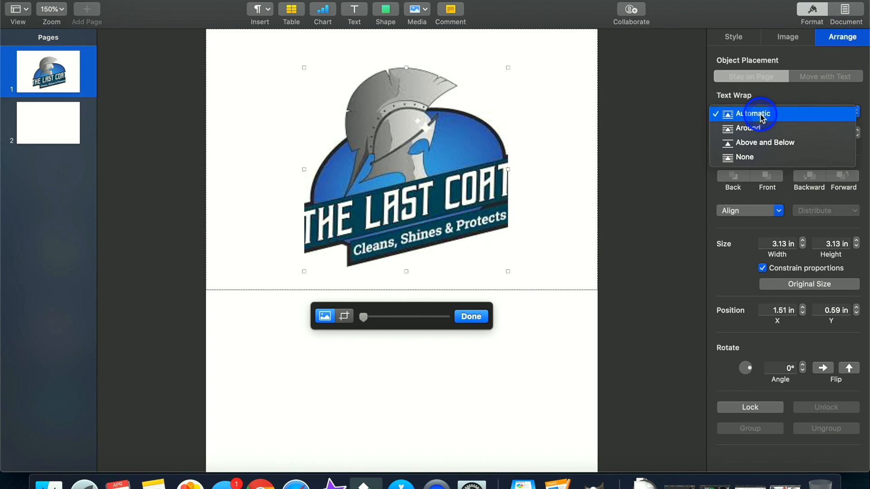
click(756, 158)
drag(390, 144, 369, 156)
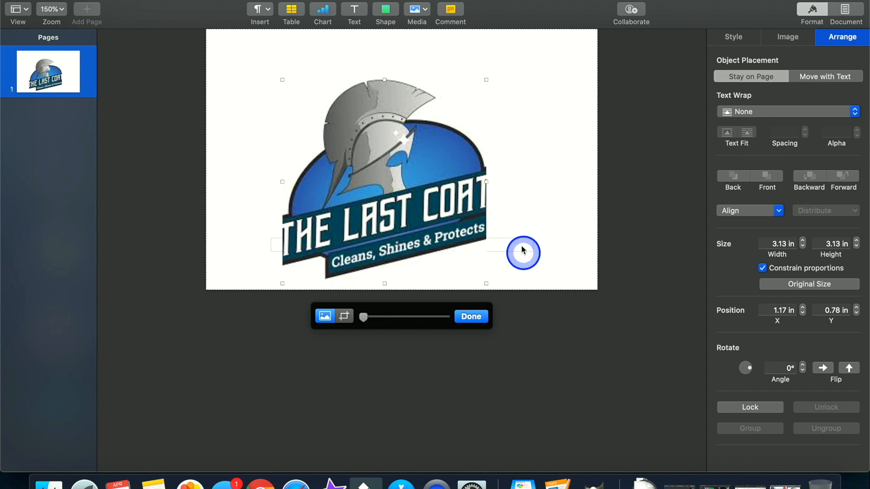
drag(459, 230, 476, 214)
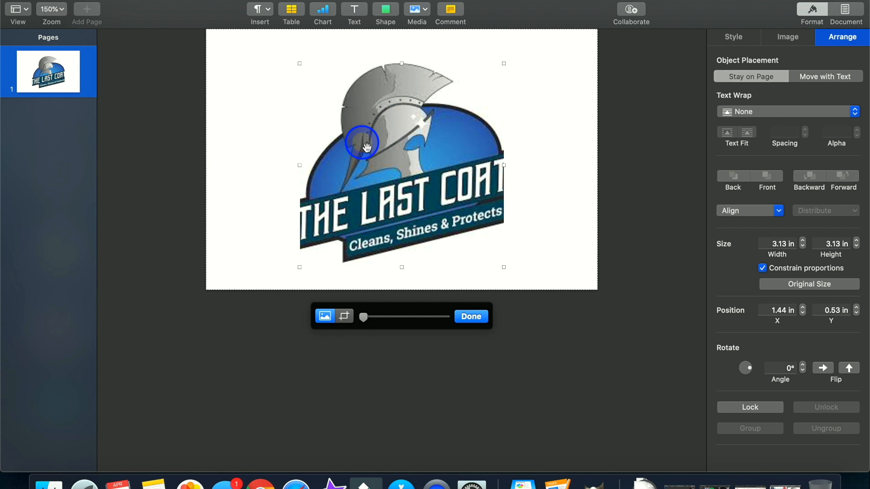
Add a black square, stretch it over the page to about 6.17 × 4 in, and send it behind the helmet logo
click(385, 16)
click(383, 101)
drag(395, 136, 250, 53)
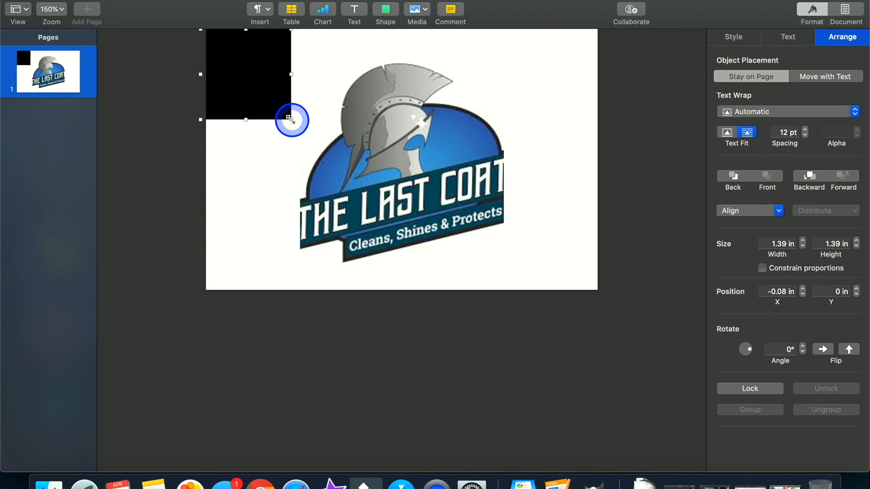
drag(291, 119, 603, 290)
click(809, 176)
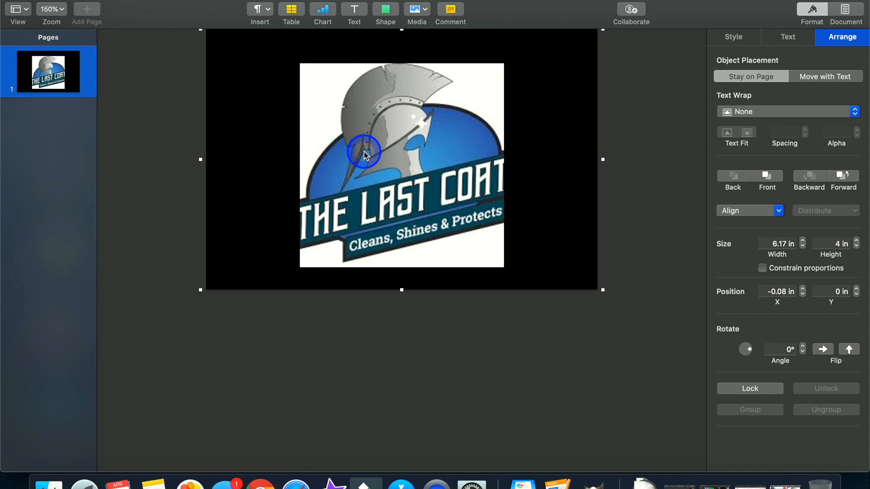
Open the remove.bg app
click(85, 480)
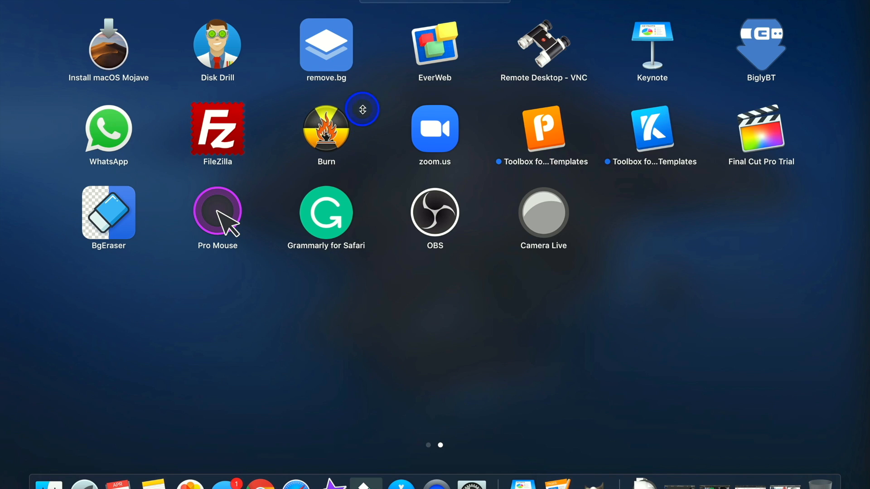
click(324, 84)
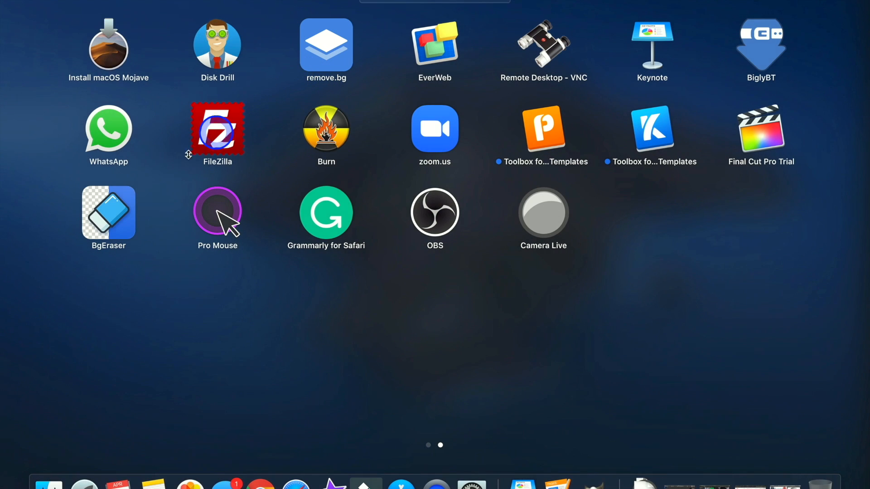
click(113, 220)
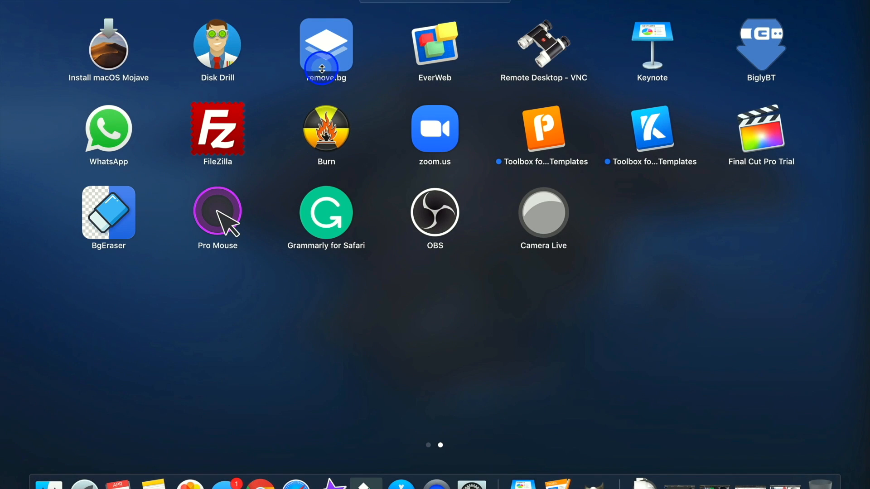
click(334, 57)
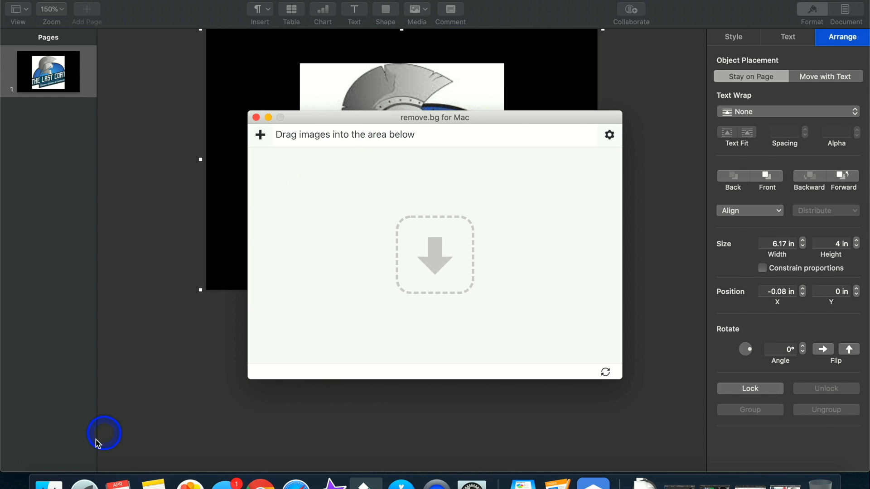
Convert Last Coat.jpg from the Desktop to a transparent background with remove.bg and close its window
click(49, 484)
drag(297, 253, 361, 170)
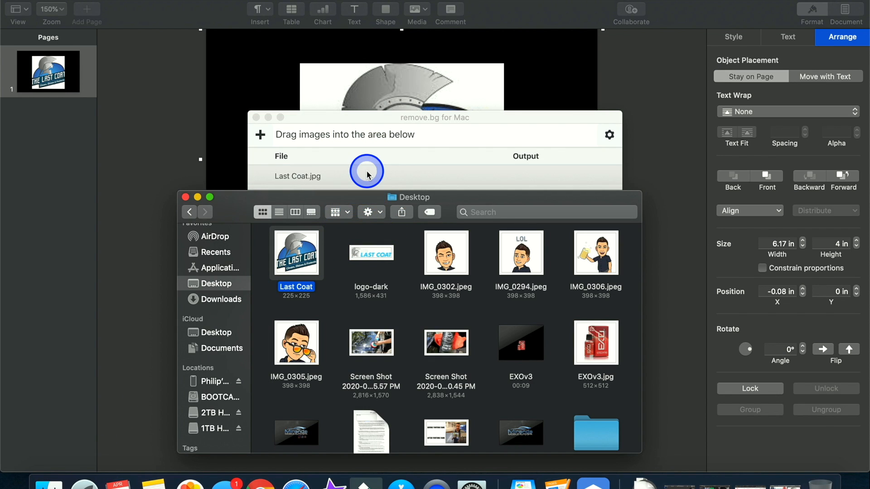
click(576, 340)
click(295, 178)
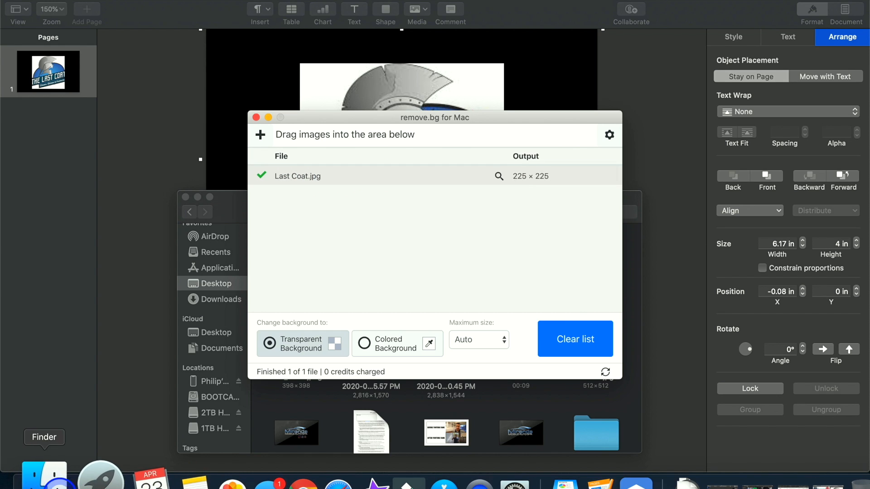
click(49, 476)
click(256, 118)
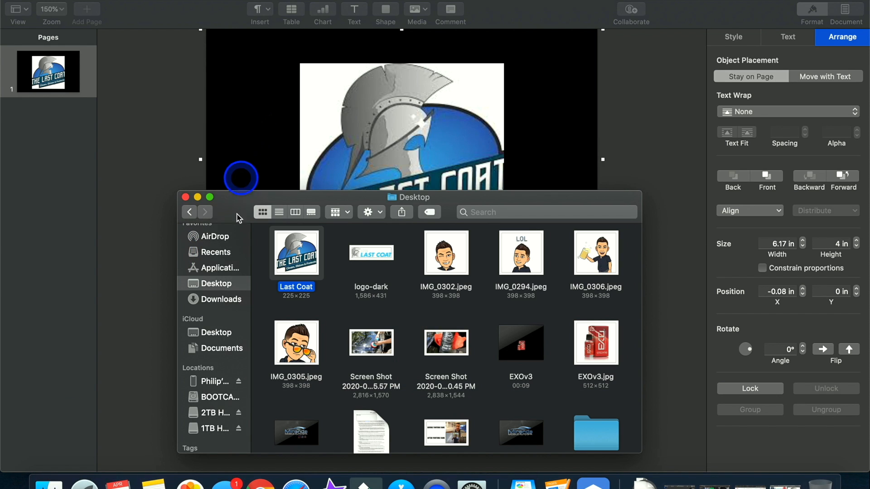
Place the background-free Last Coat logo from the PNG No Background Images folder in Documents on the label page
click(220, 347)
scroll(305, 347, down, 5)
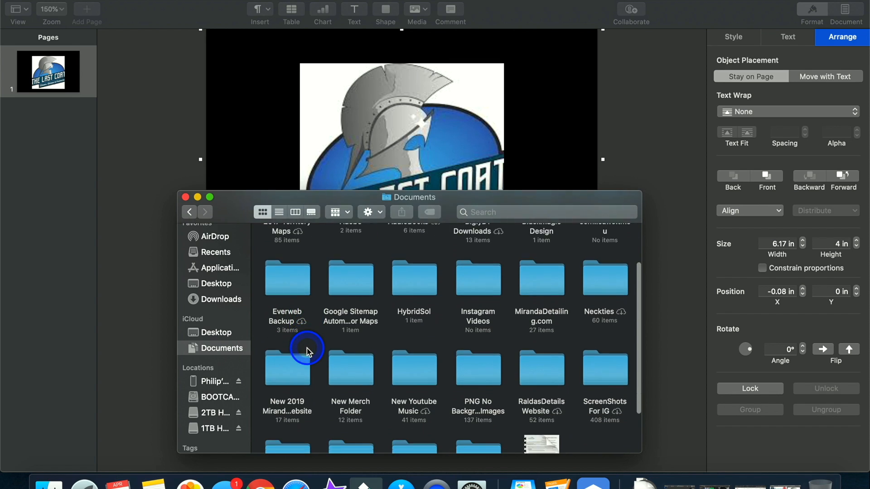
double_click(475, 308)
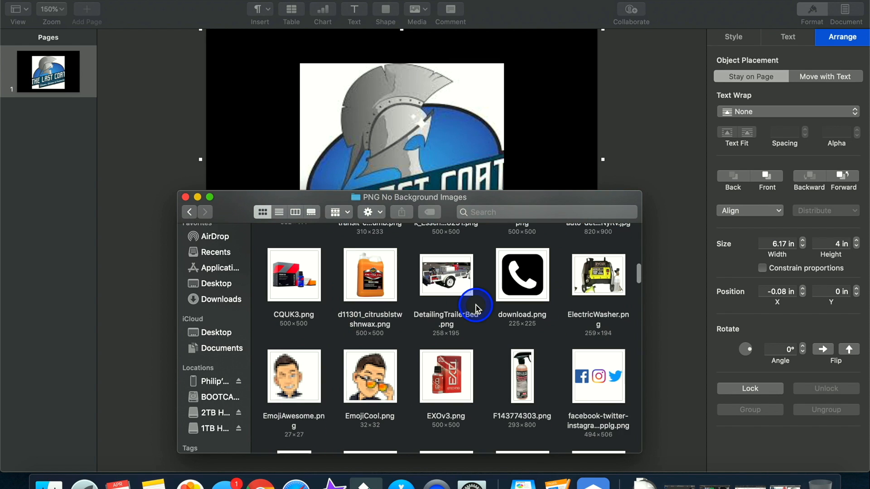
drag(369, 272, 387, 141)
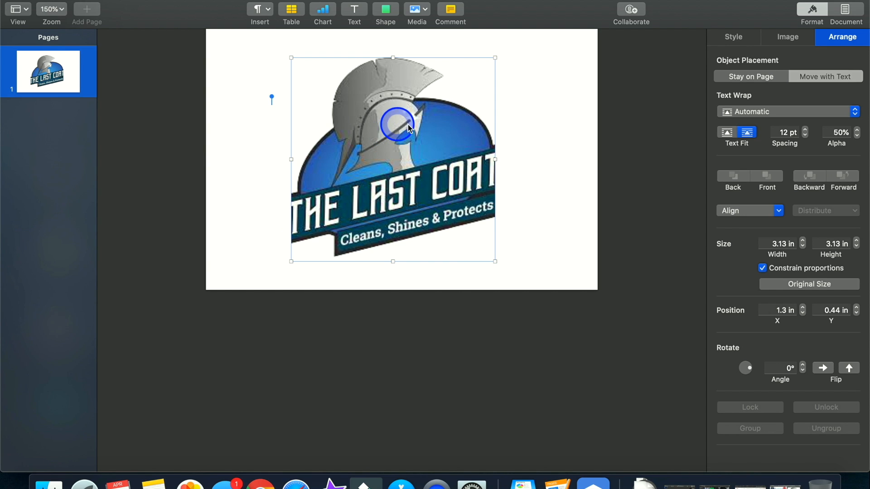
Cover the page with a black rectangle of about 6.35 × 4 in and send it behind the transparent helmet logo
click(383, 17)
click(382, 110)
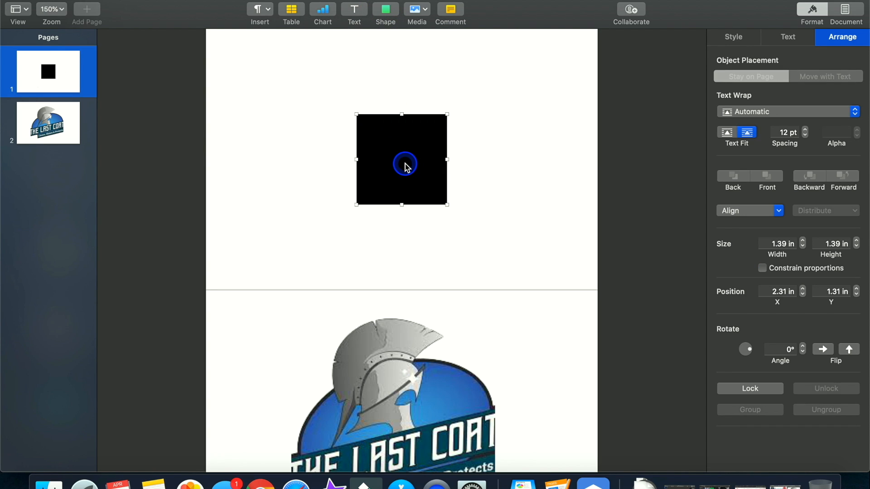
drag(404, 167, 241, 82)
click(809, 176)
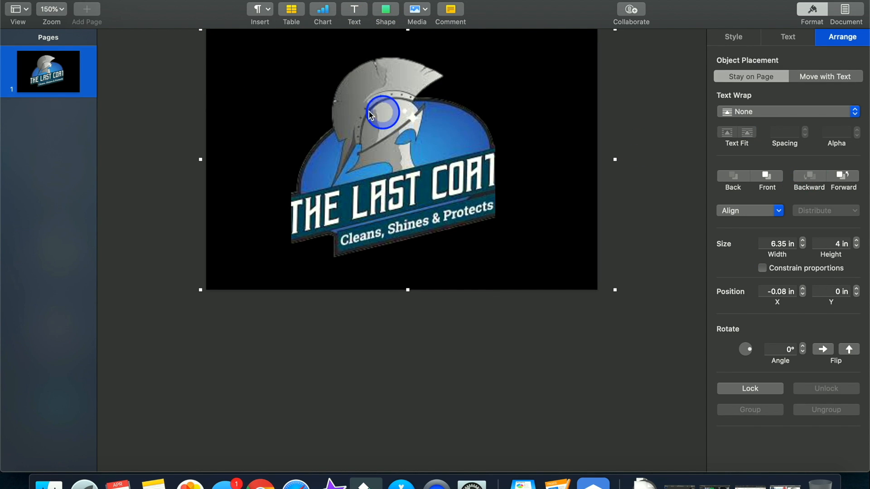
Shrink the helmet logo to a small emblem and center it along the label's upper edge
mouse_move(381, 121)
mouse_down()
mouse_move(400, 122)
mouse_move(390, 119)
mouse_up()
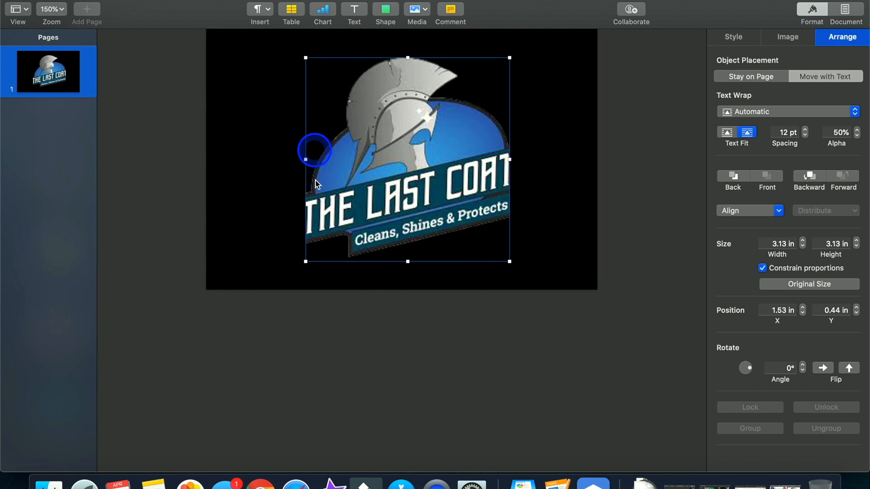
drag(511, 262, 380, 132)
drag(343, 100, 402, 91)
drag(440, 119, 410, 81)
click(260, 246)
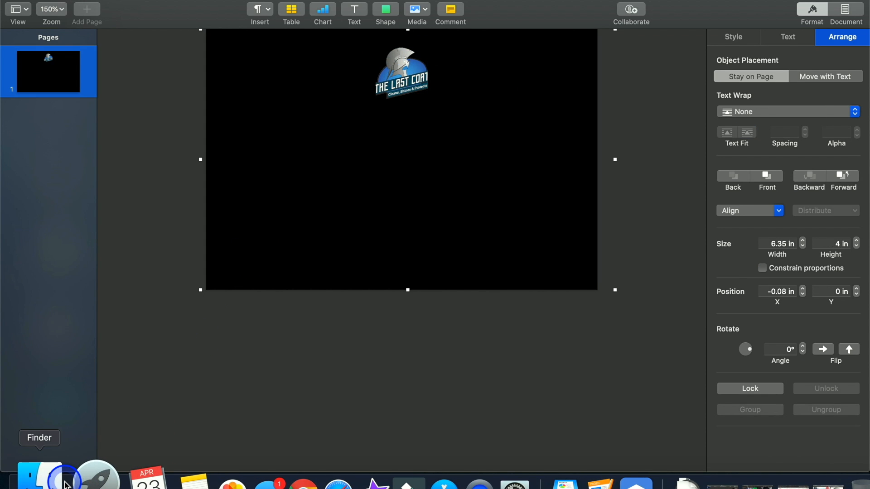
Add the logo-dark image below the small emblem, enlarge it to about 5.73 × 1.56 in, and center it on the label
click(65, 485)
drag(372, 254, 342, 159)
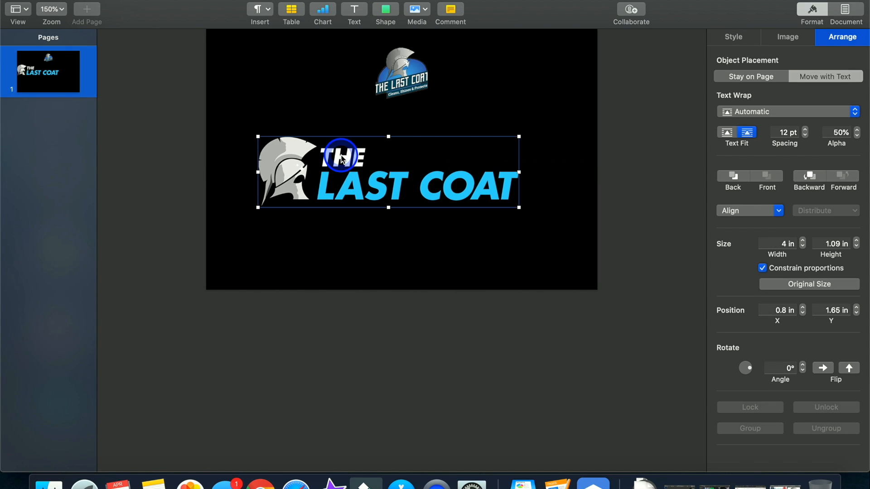
drag(519, 207, 632, 238)
drag(465, 200, 417, 174)
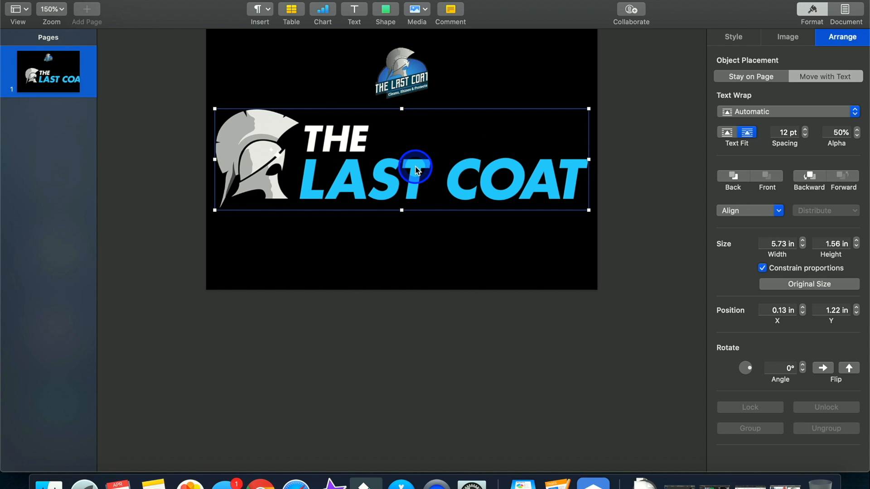
click(402, 72)
click(179, 121)
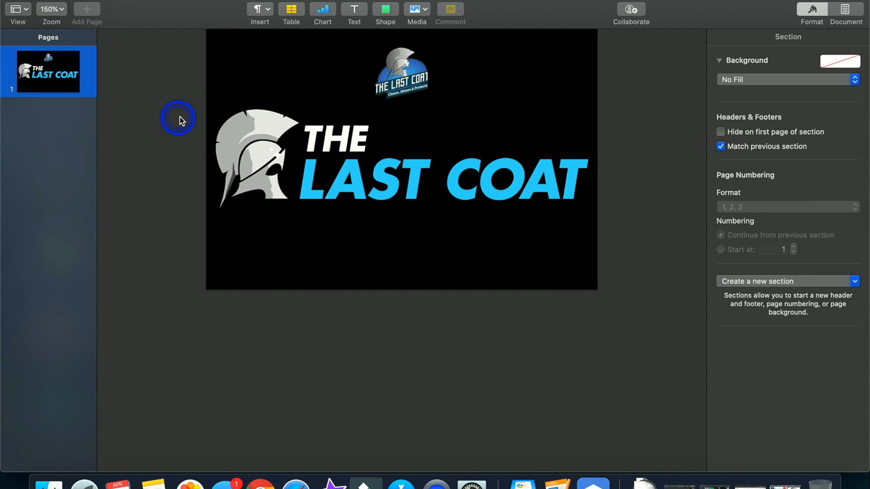